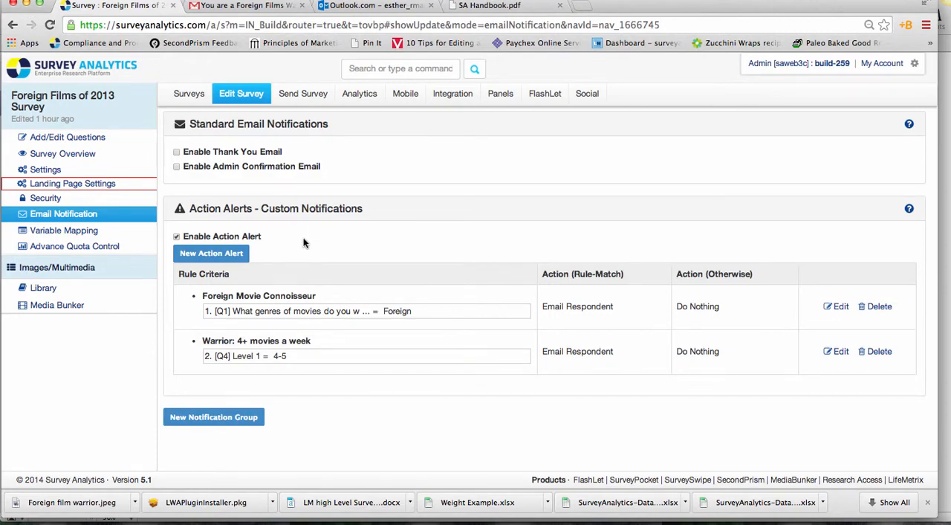
Step: Start a new action alert with the Warrior: 4+ movies a week and Foreign Movie Connoisseur criteria and Email Respondent as the matching action
left_click(206, 256)
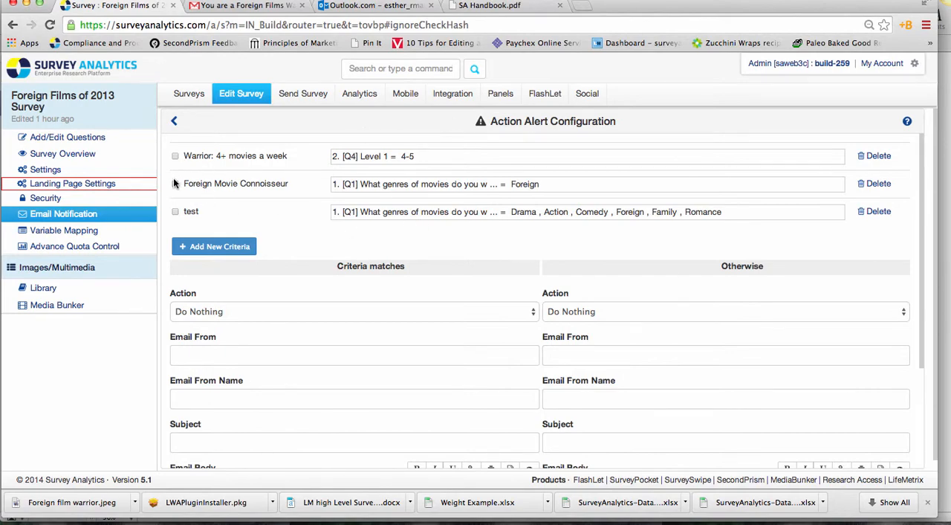
left_click(175, 156)
left_click(291, 318)
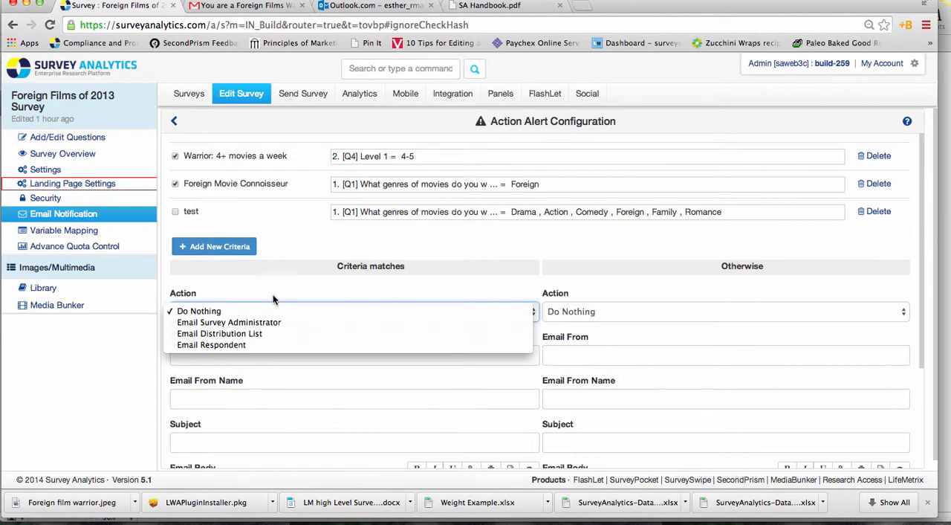
left_click(192, 344)
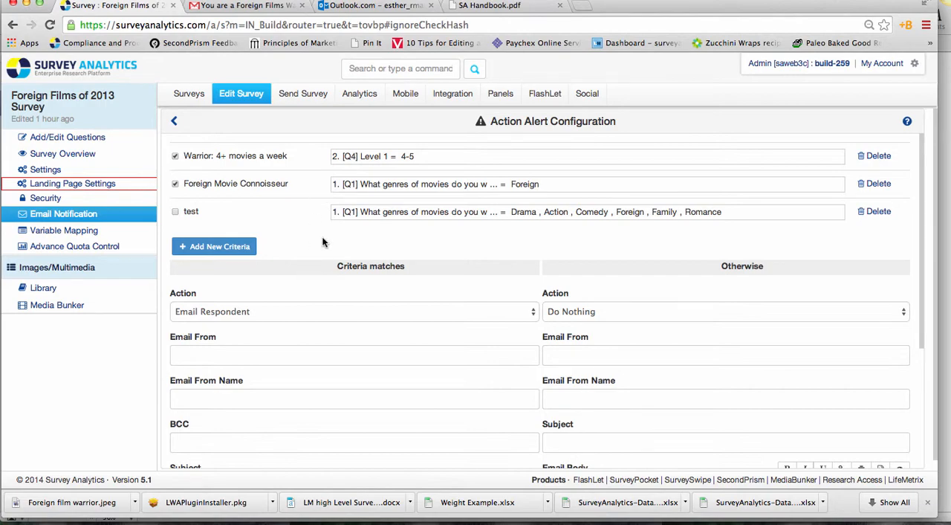
Step: For matching criteria, enter the sender's first name as Email From and the sender's email address as Email From Name
left_click(209, 357)
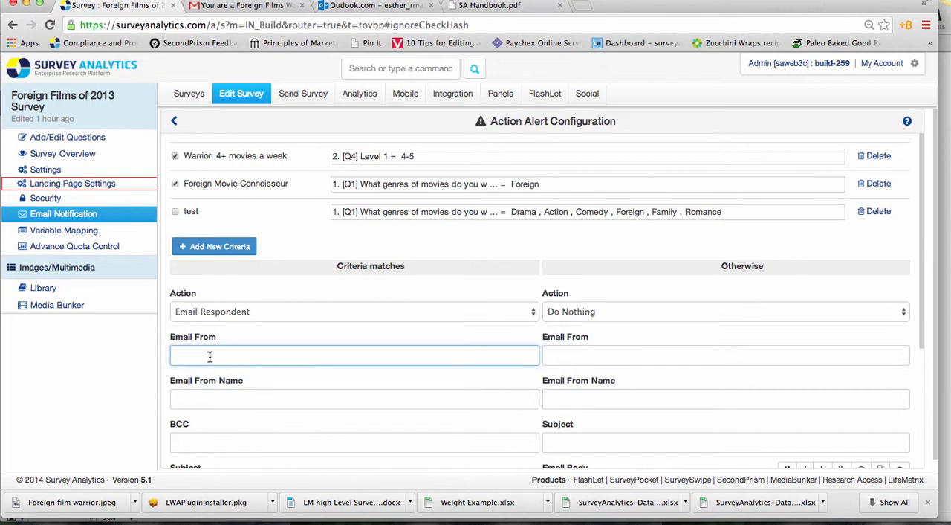
type("Esther")
left_click(216, 385)
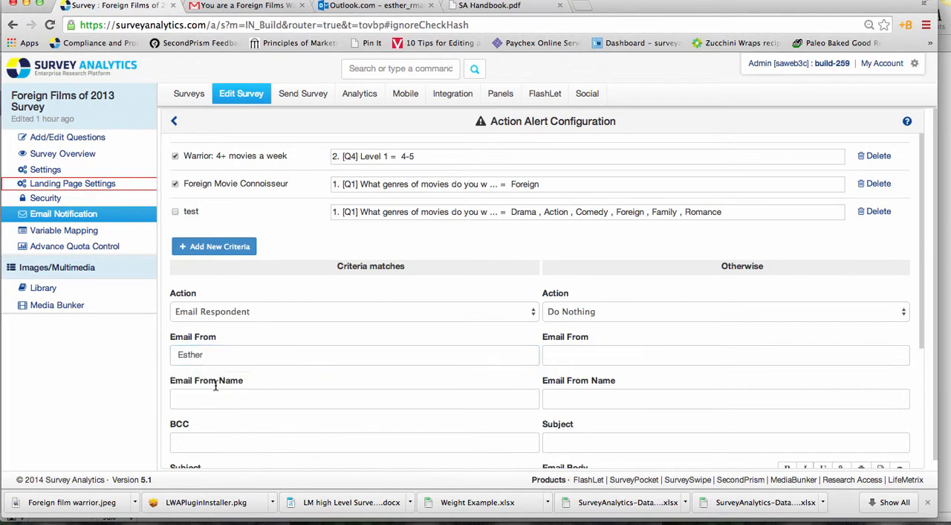
left_click(199, 400)
type("es")
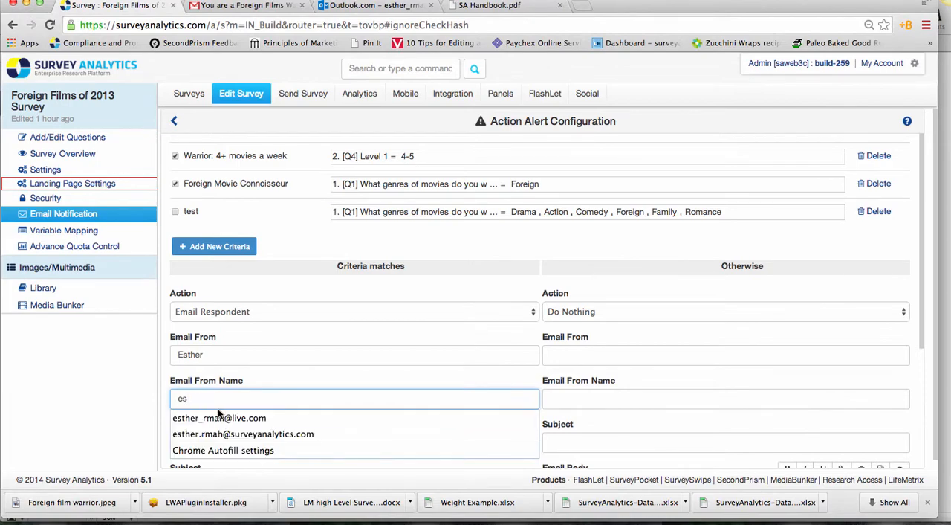
left_click(231, 434)
Step: Enter a BCC email address for the criteria-match notification
left_click(206, 446)
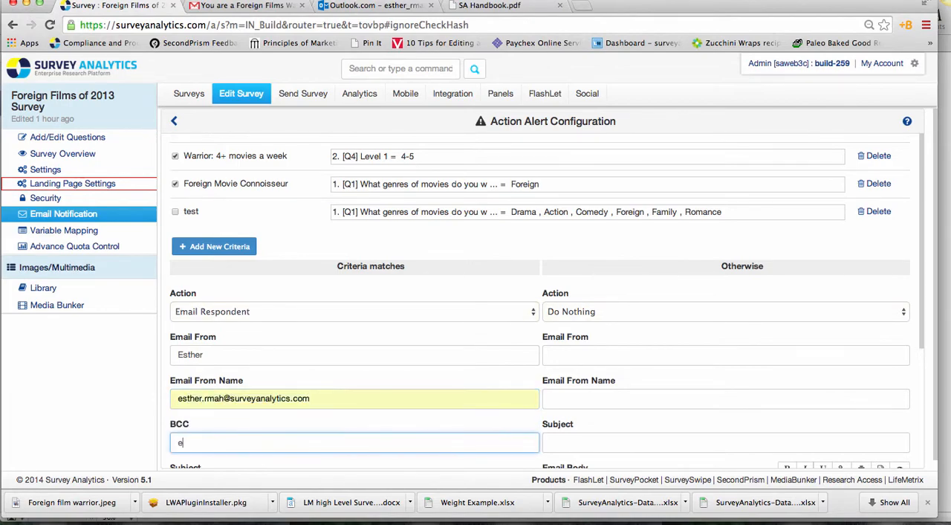
scroll(233, 428, "down", 2)
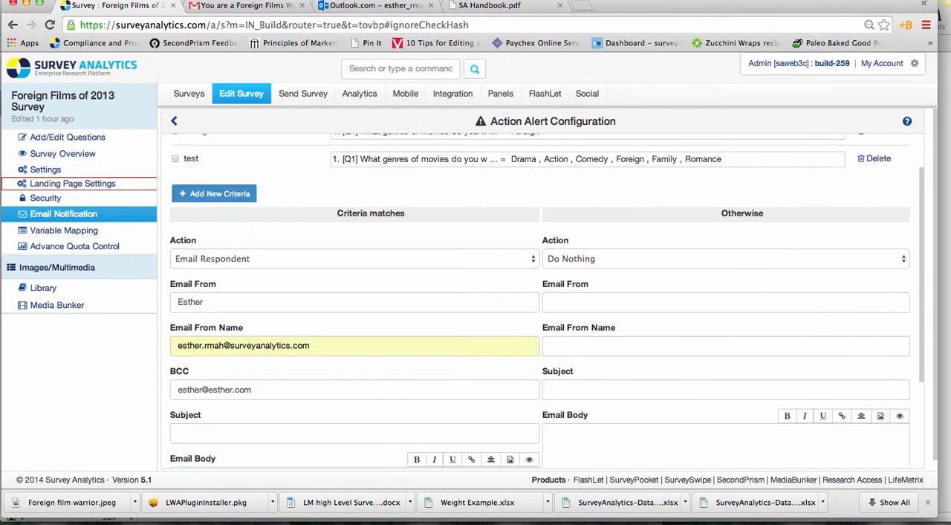
Step: Set the subject of the criteria-match email to "Testing Movie lovers!"
scroll(231, 422, "down", 2)
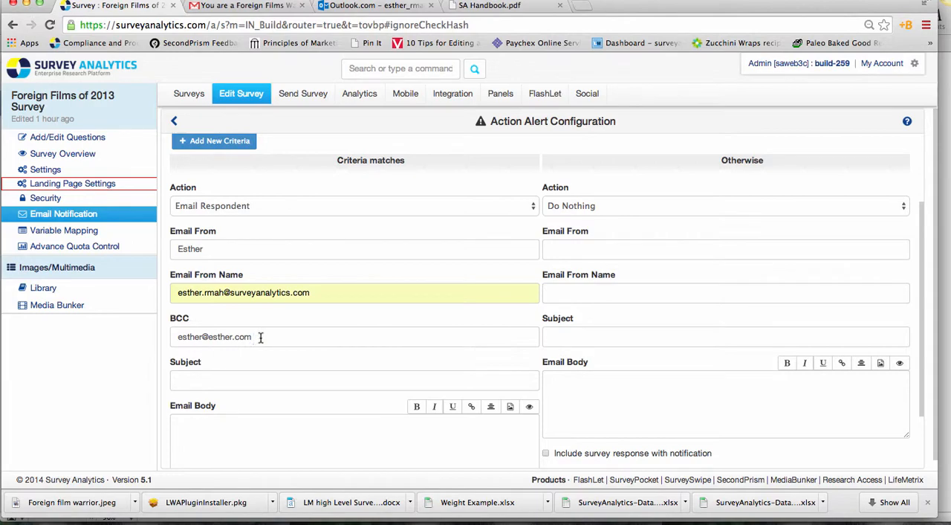
left_click(190, 382)
type("Testing")
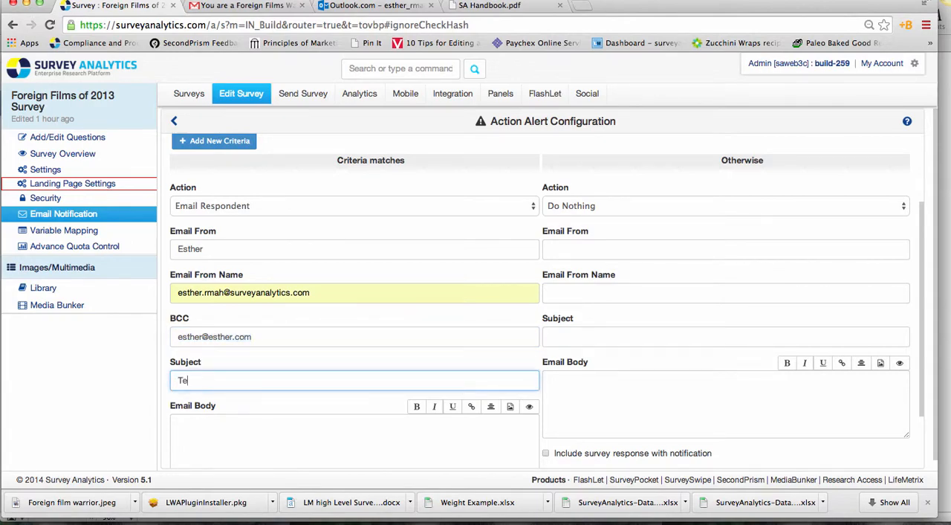
key("BackSpace")
key("BackSpace")
key("BackSpace")
type("ing Movi")
type("es")
key("BackSpace")
type("lovers!")
Step: Write "Testing. Love movies!" as the body of the criteria-match email
left_click(191, 439)
type("Testing")
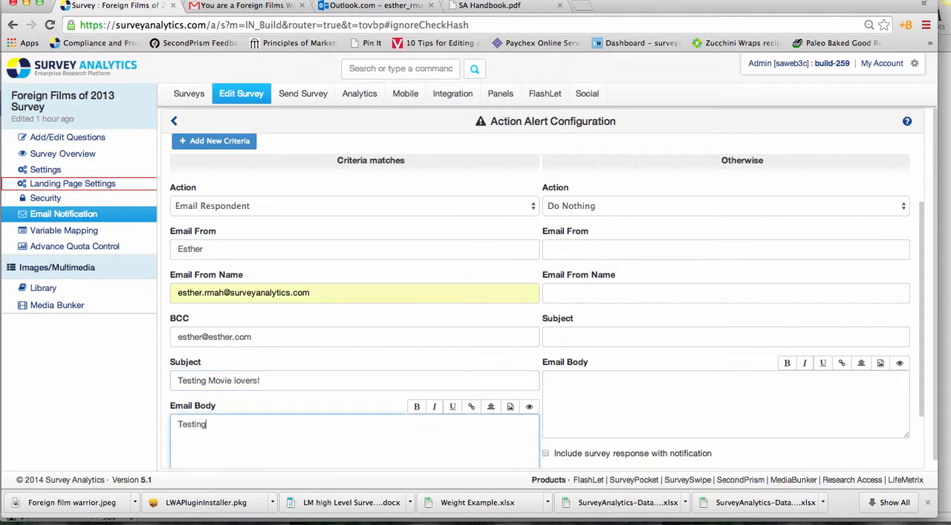
type(". Love movies!")
left_click(471, 408)
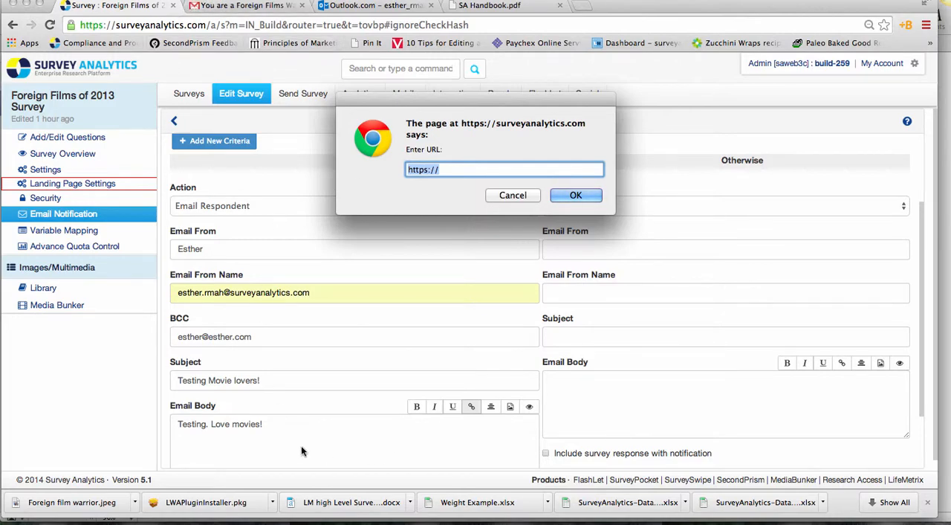
left_click(568, 195)
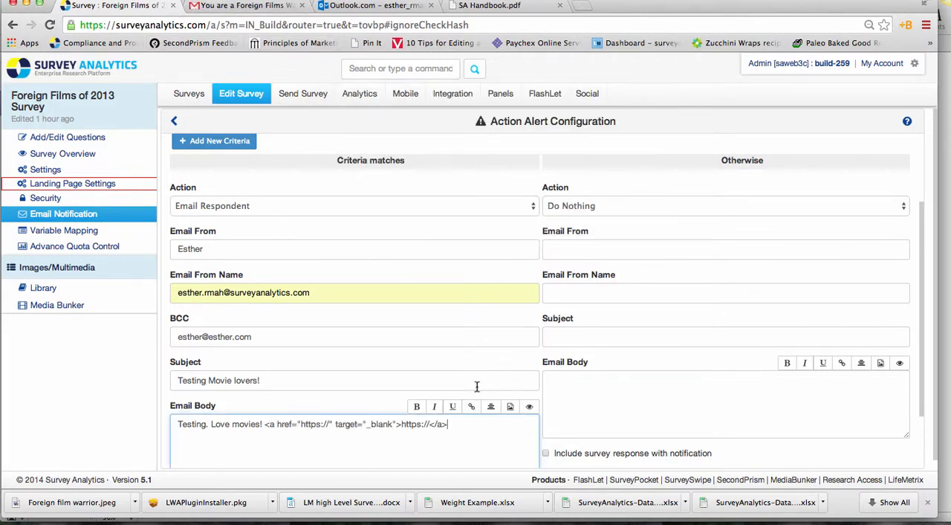
left_click(509, 406)
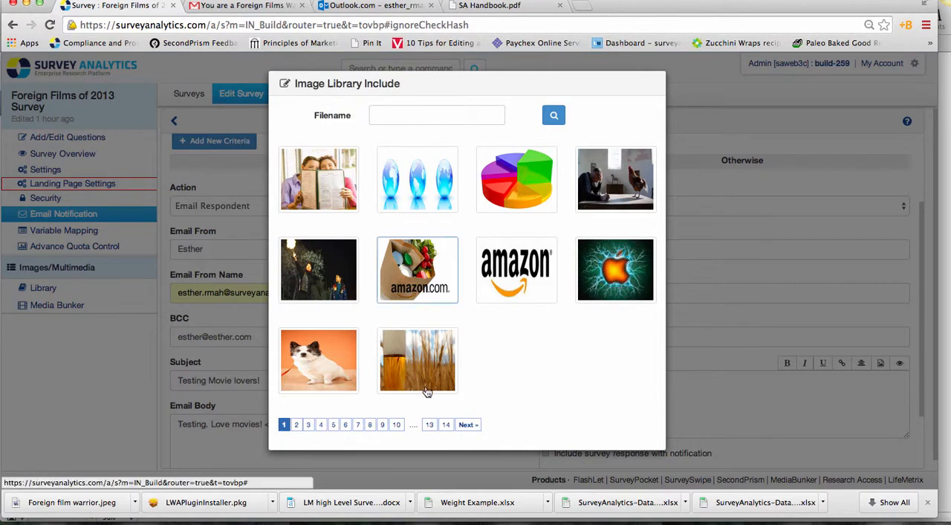
left_click(349, 425)
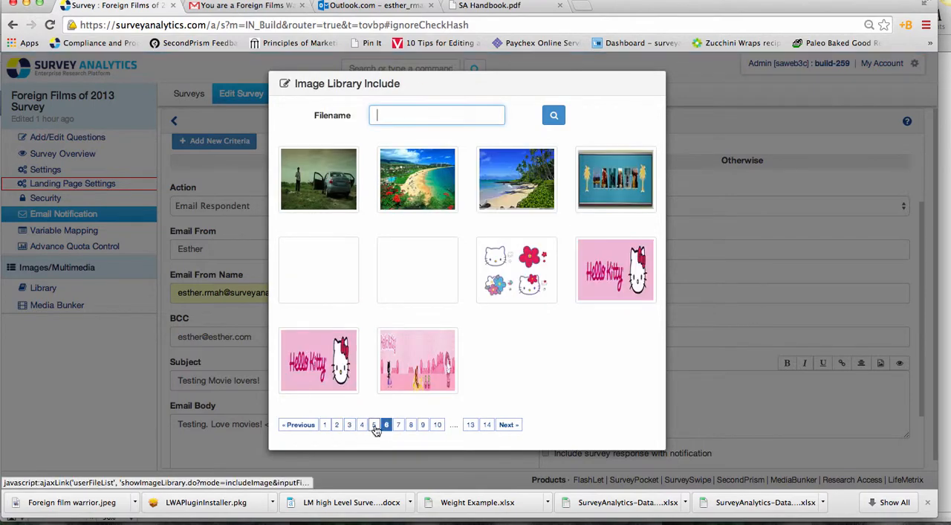
left_click(431, 206)
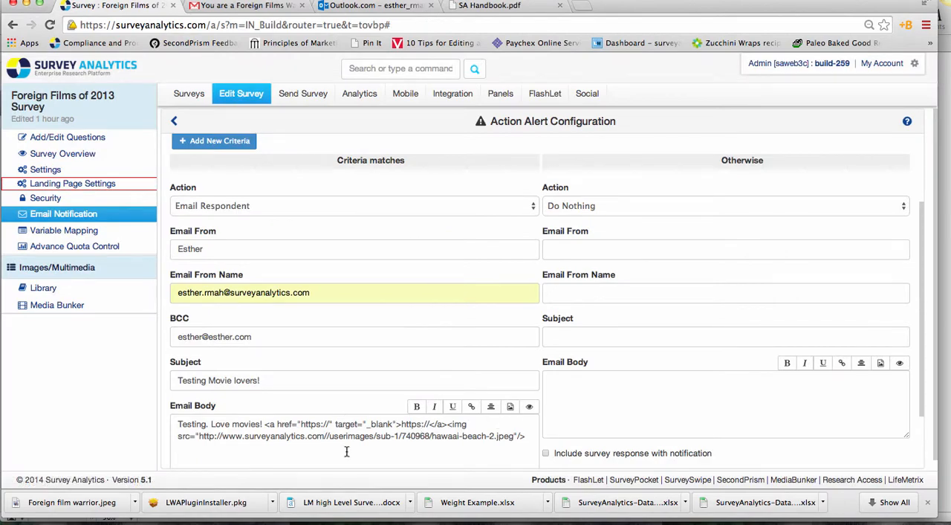
left_click(402, 425)
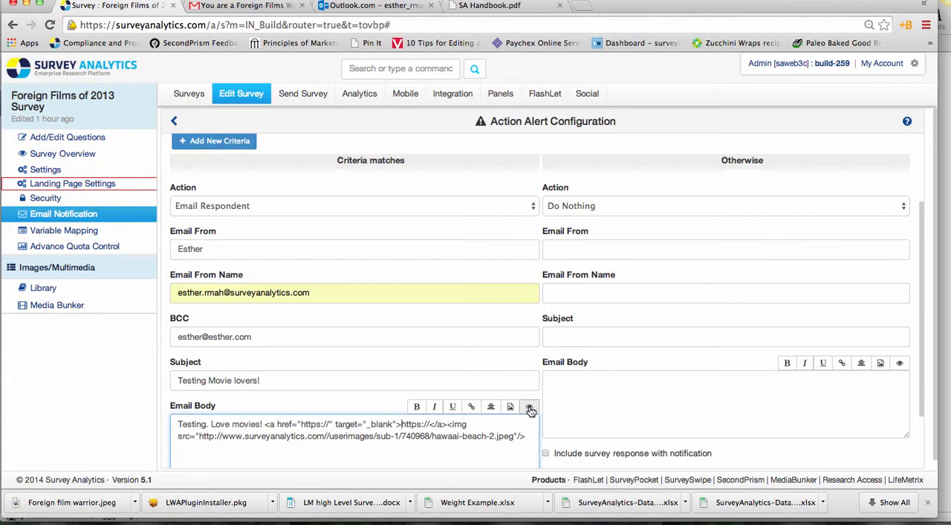
Step: Preview the test email template, close the preview and return to the notifications list without saving the new alert
left_click(528, 408)
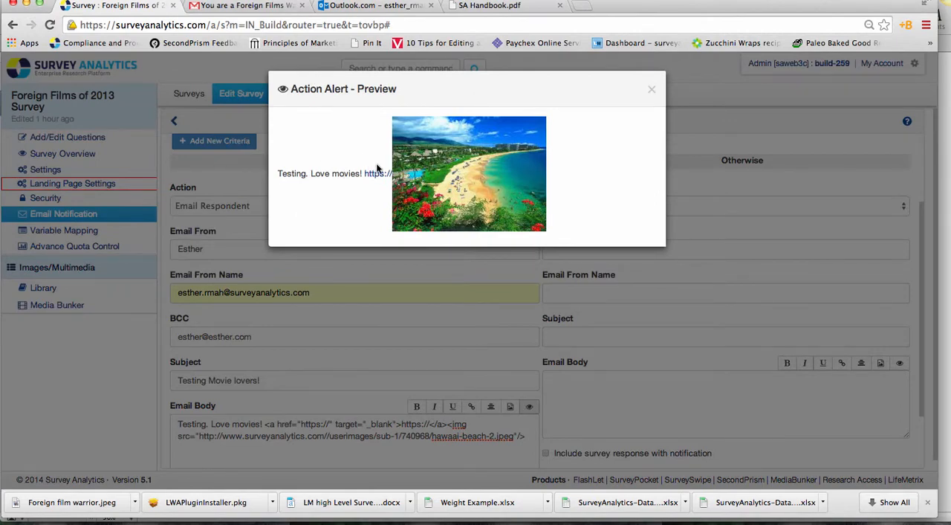
left_click(651, 89)
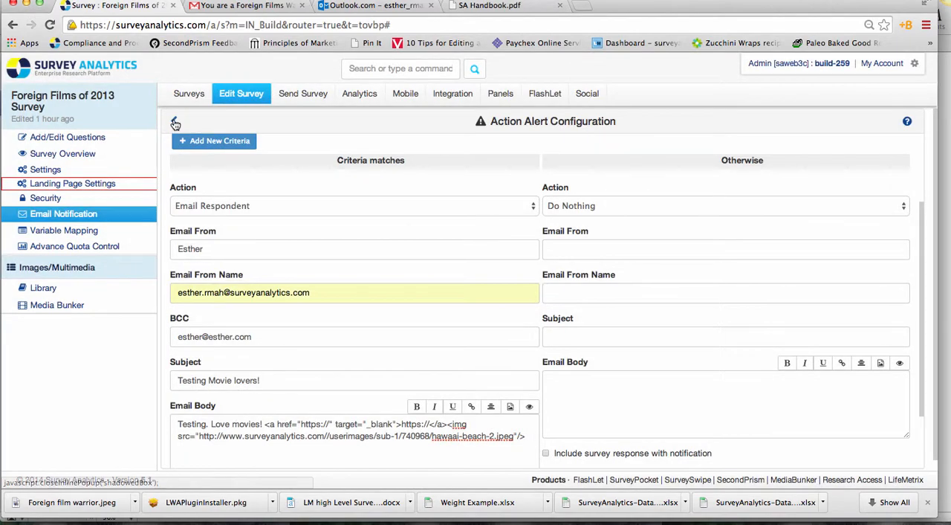
left_click(175, 123)
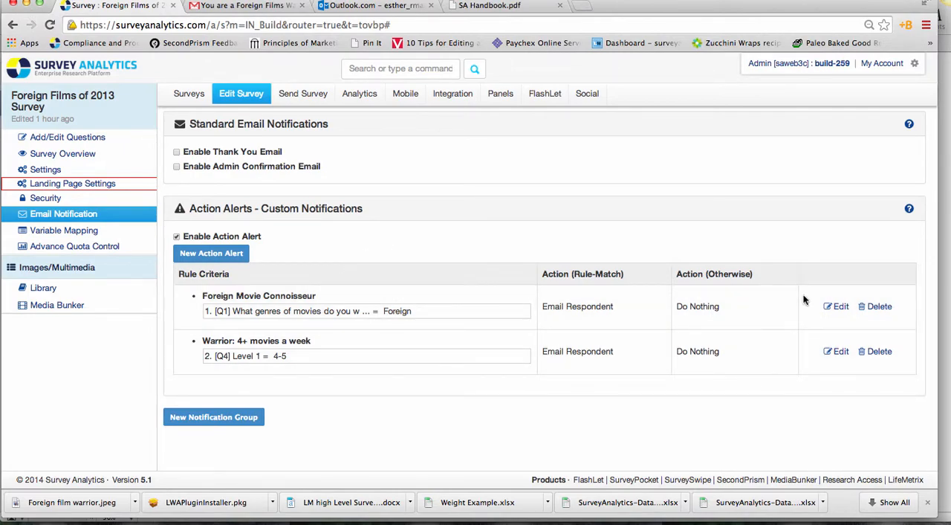
Step: Open the existing Foreign Movie Connoisseur alert for editing and examine its action, sender, BCC and subject settings
left_click(836, 305)
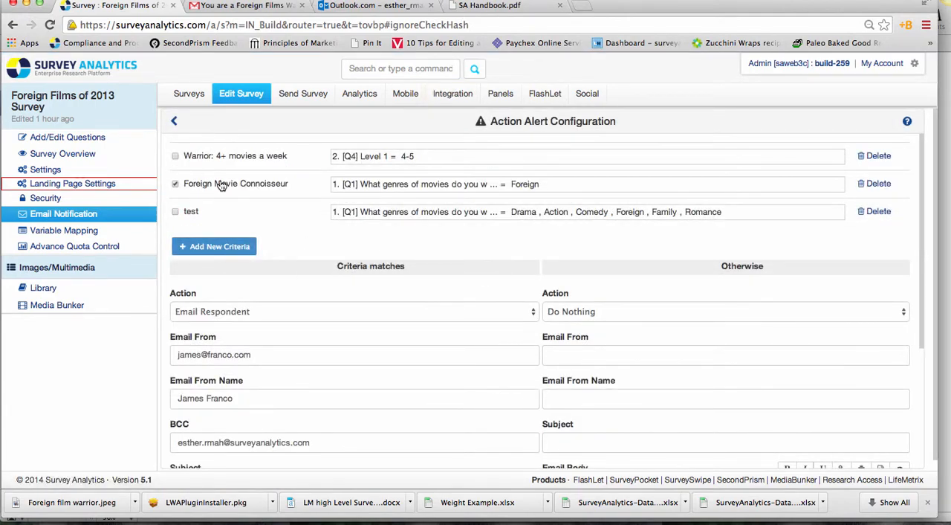
scroll(293, 247, "down", 3)
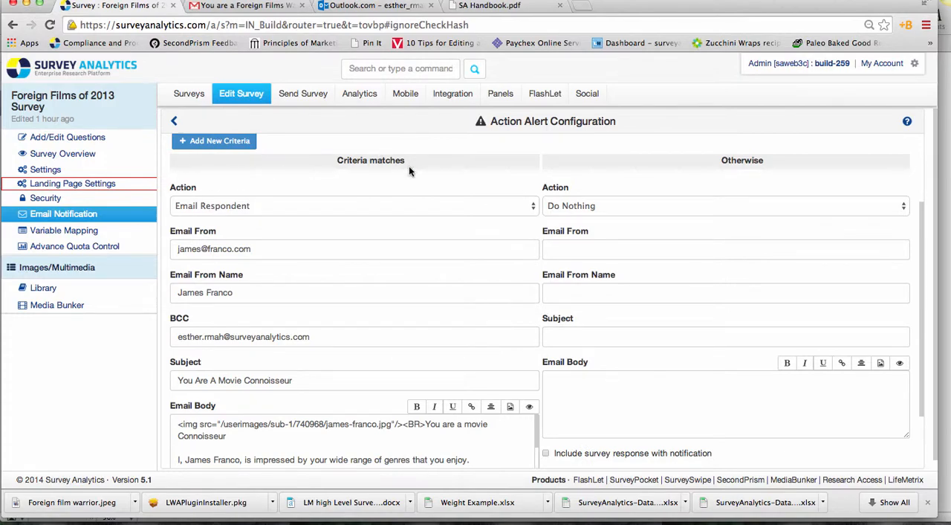
left_click(189, 206)
left_click(190, 206)
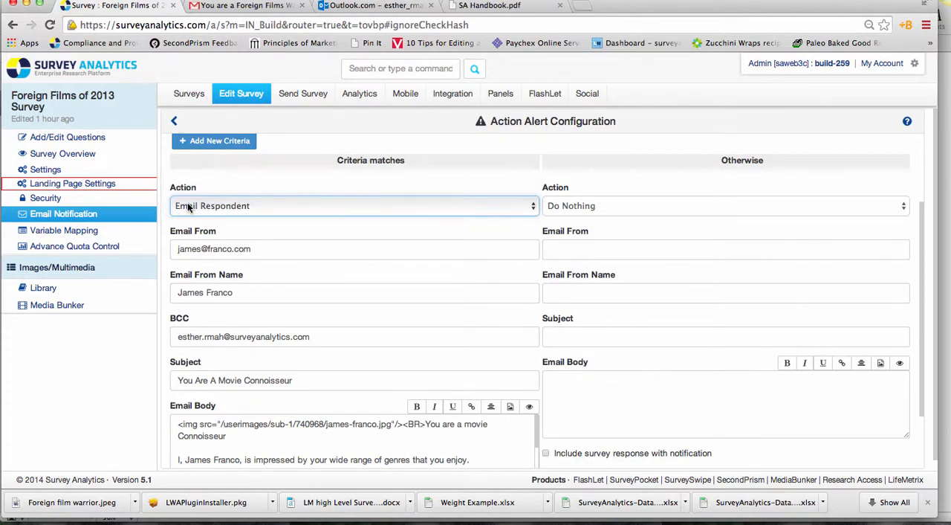
left_click(221, 249)
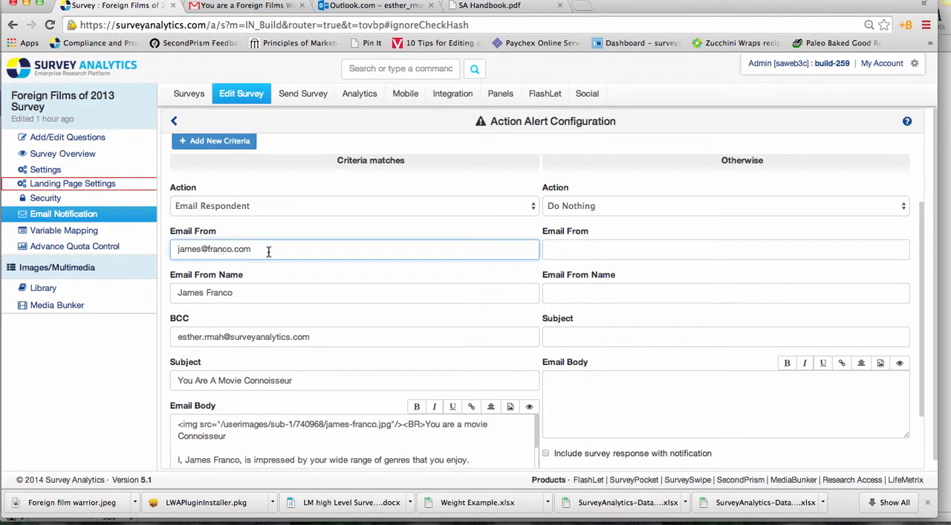
left_click_drag(268, 251, 177, 244)
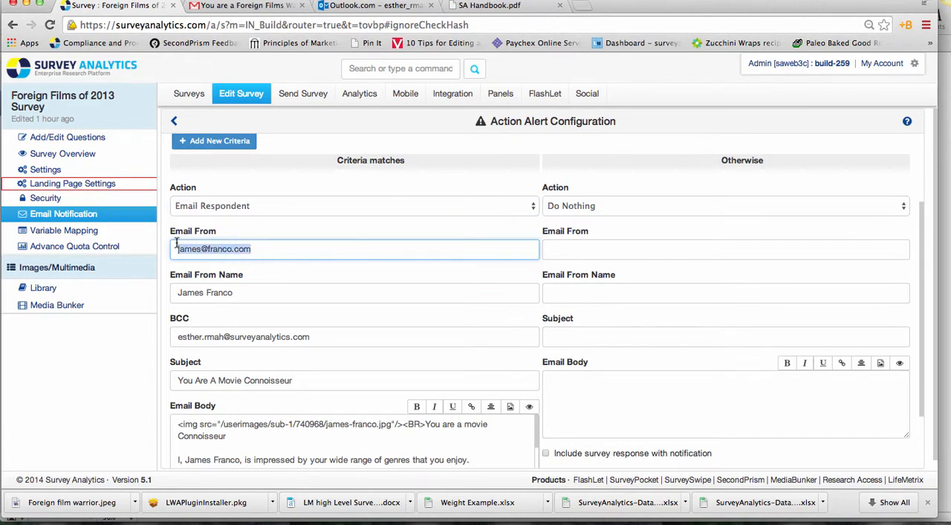
left_click(277, 253)
left_click_drag(248, 292, 175, 292)
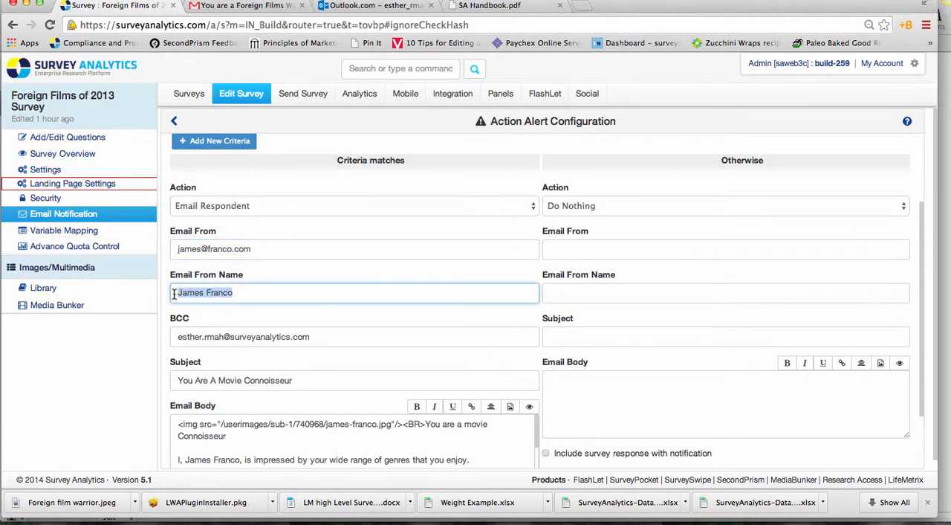
left_click_drag(338, 344, 165, 338)
left_click(286, 359)
scroll(290, 357, "down", 3)
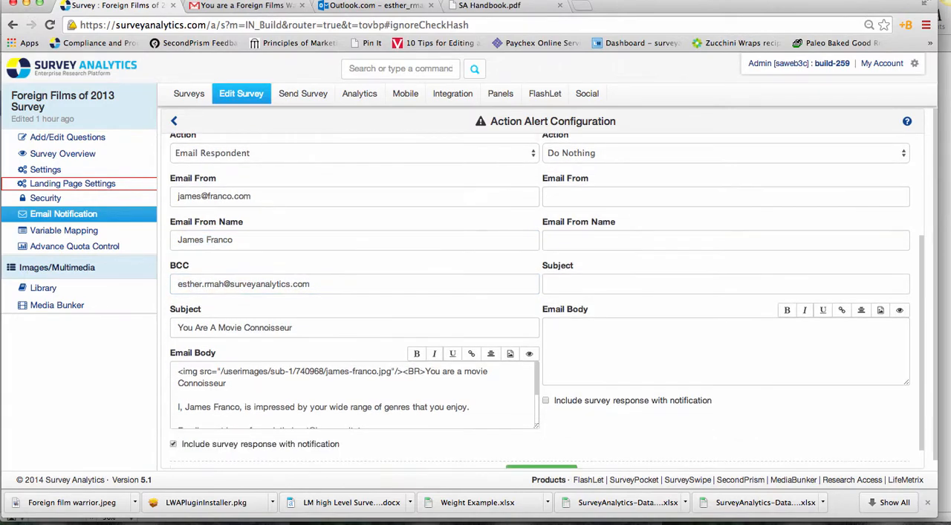
left_click_drag(309, 293, 153, 287)
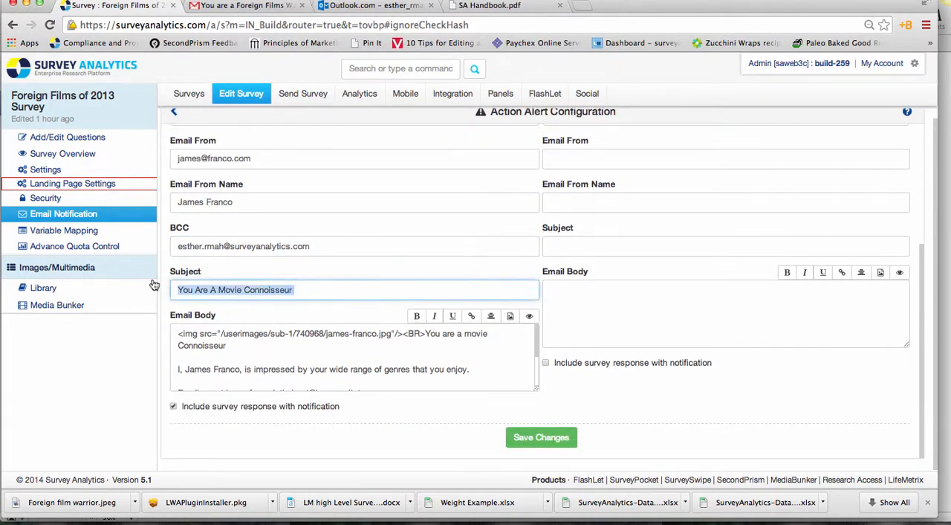
Step: Read through the Foreign Movie Connoisseur alert's email body and preview its template, highlighting the contact email address in the preview
left_click(246, 364)
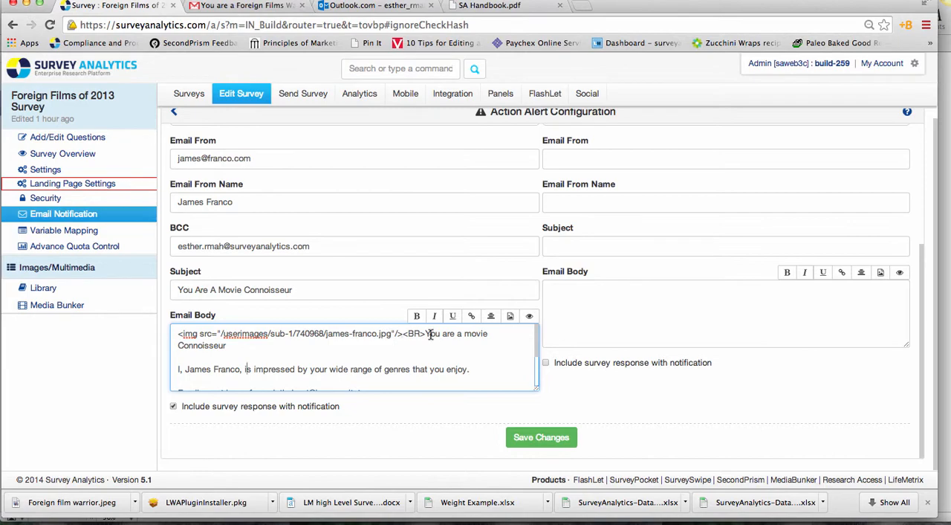
left_click(280, 370)
key("Down")
key("Down")
key("Down")
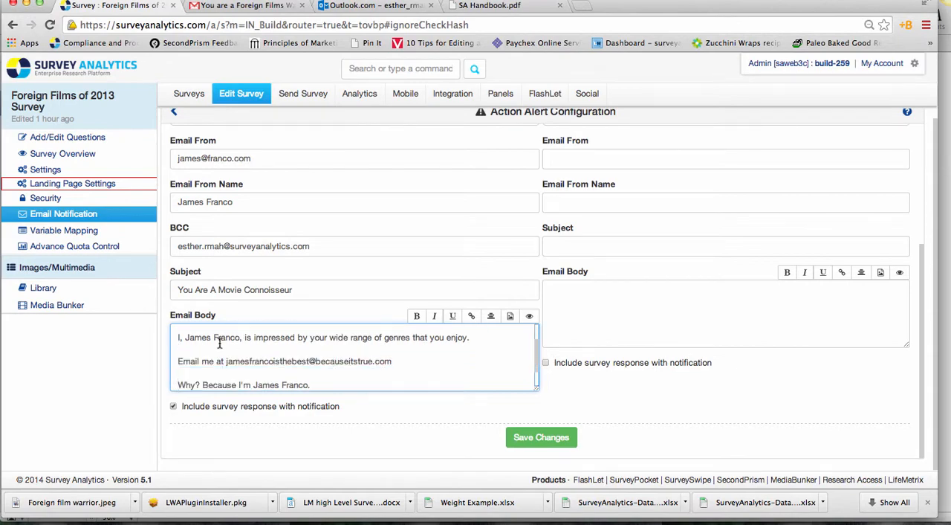
key("Down")
key("Down")
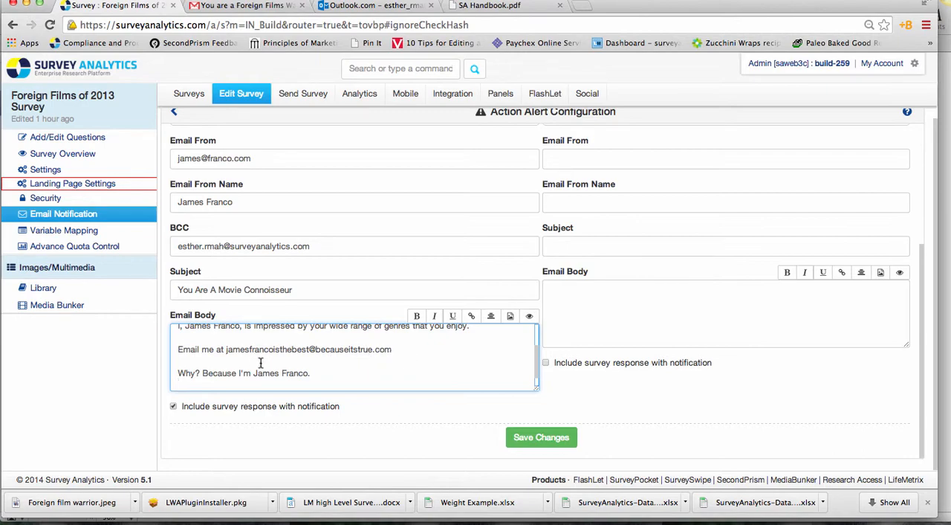
left_click_drag(317, 374, 182, 364)
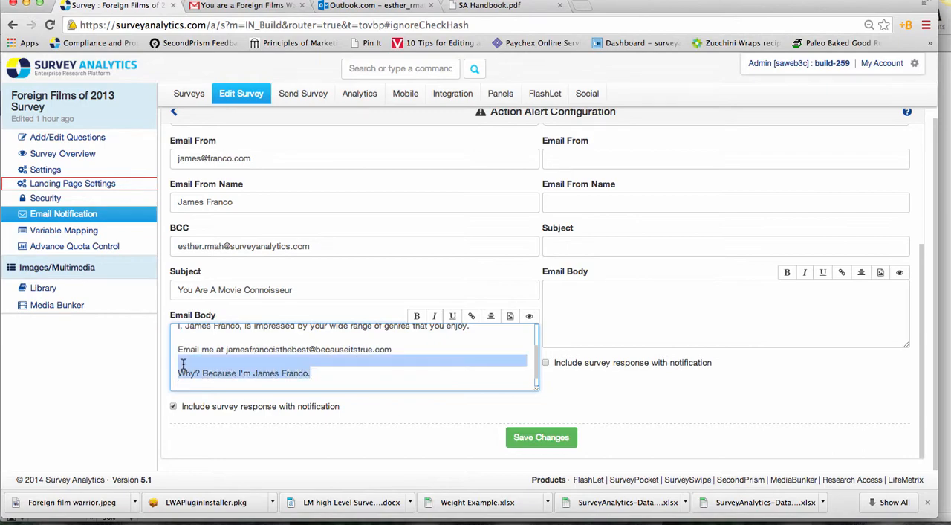
left_click(368, 383)
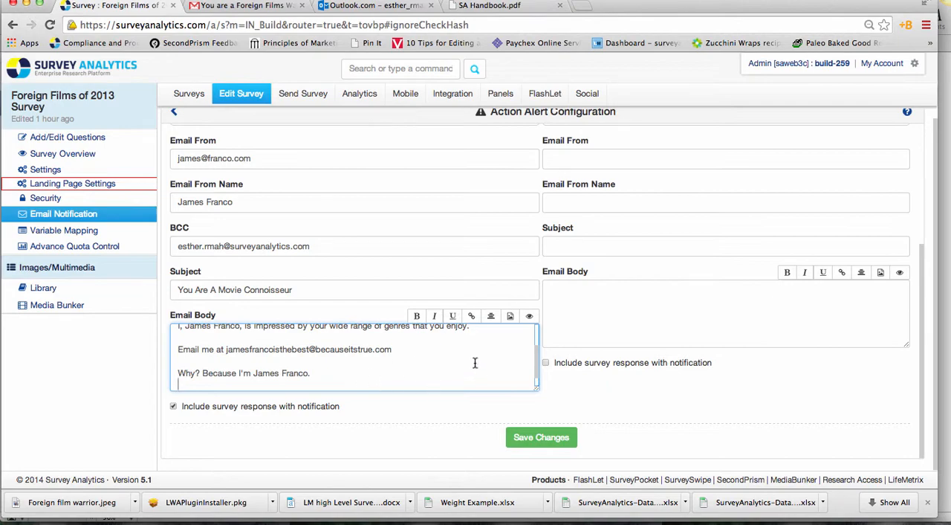
left_click(529, 318)
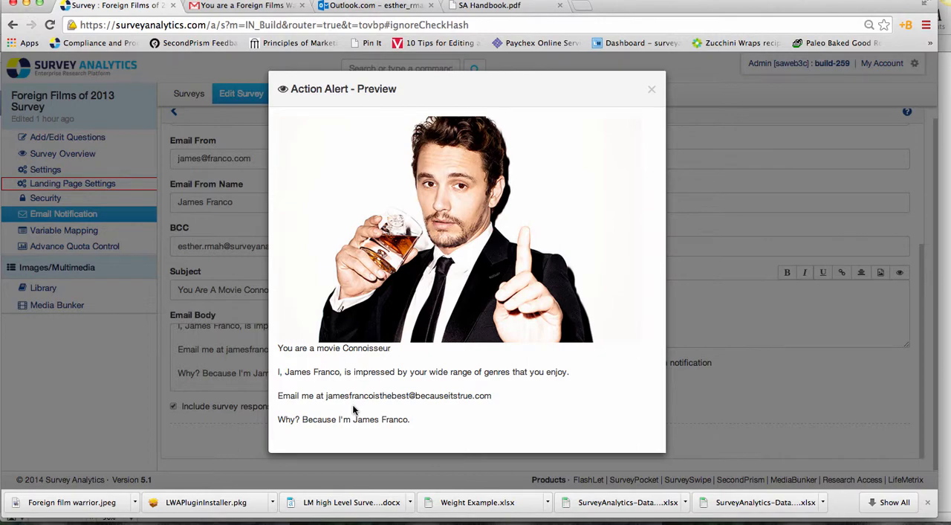
left_click_drag(491, 396, 325, 396)
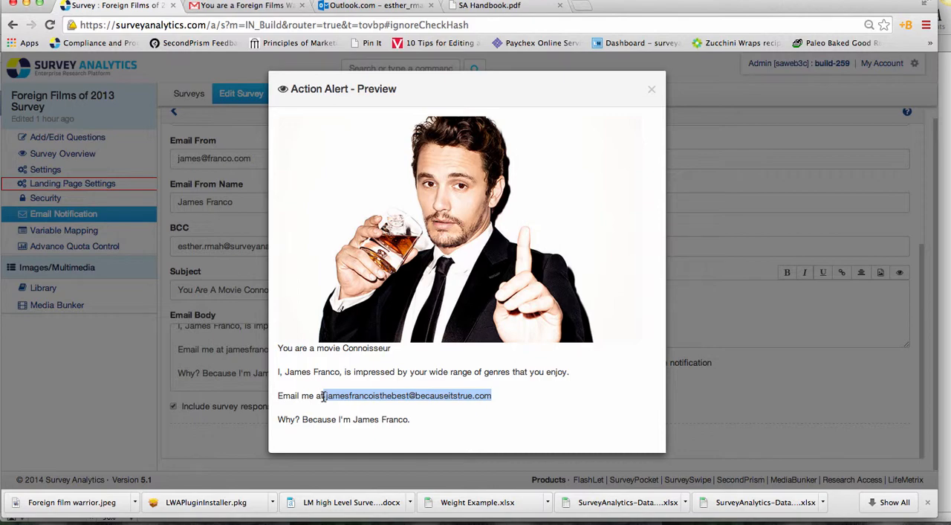
Step: Close the email preview and examine the action choices for respondents who do not match the criteria, keeping Do Nothing
left_click(654, 93)
scroll(491, 416, "up", 2)
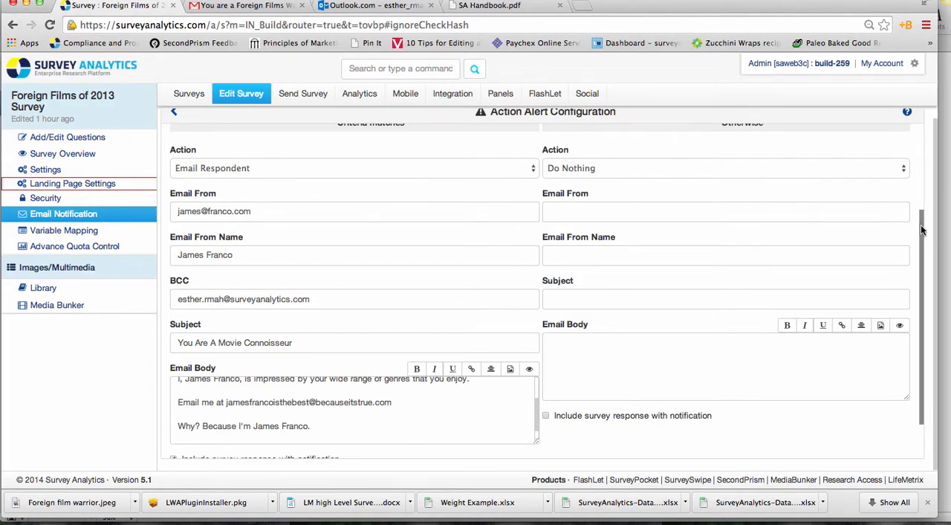
scroll(920, 155, "up", 3)
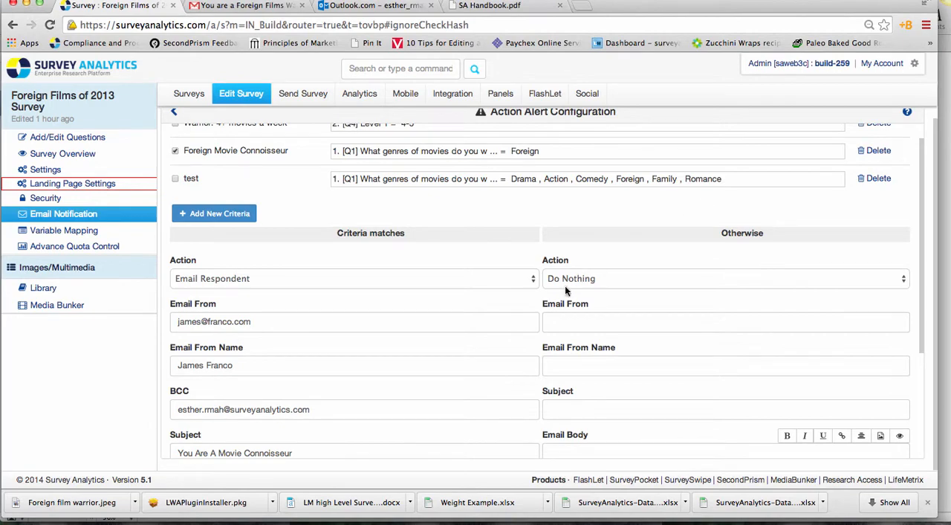
left_click(591, 278)
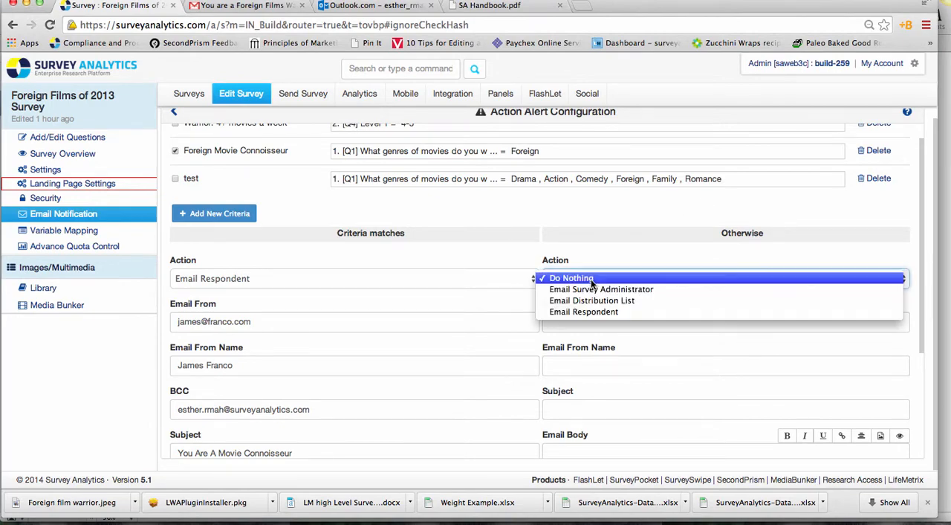
left_click(588, 281)
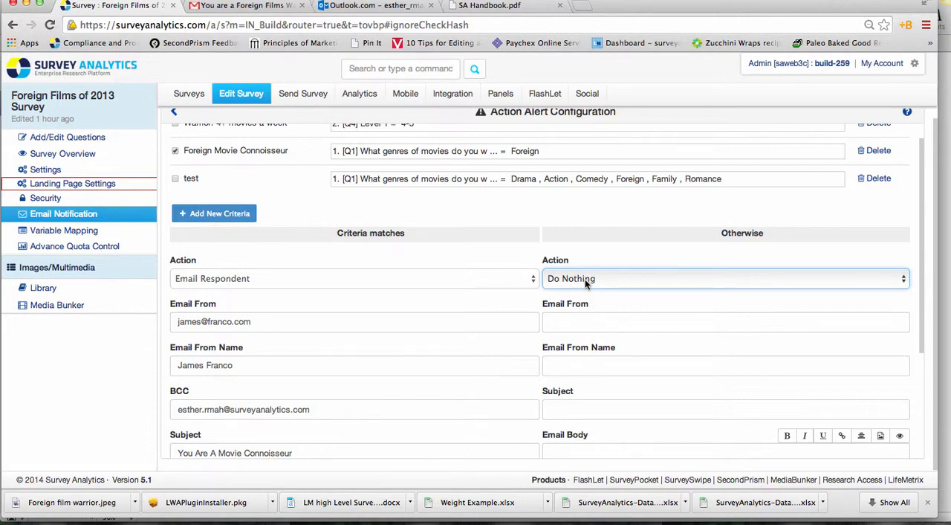
left_click(586, 279)
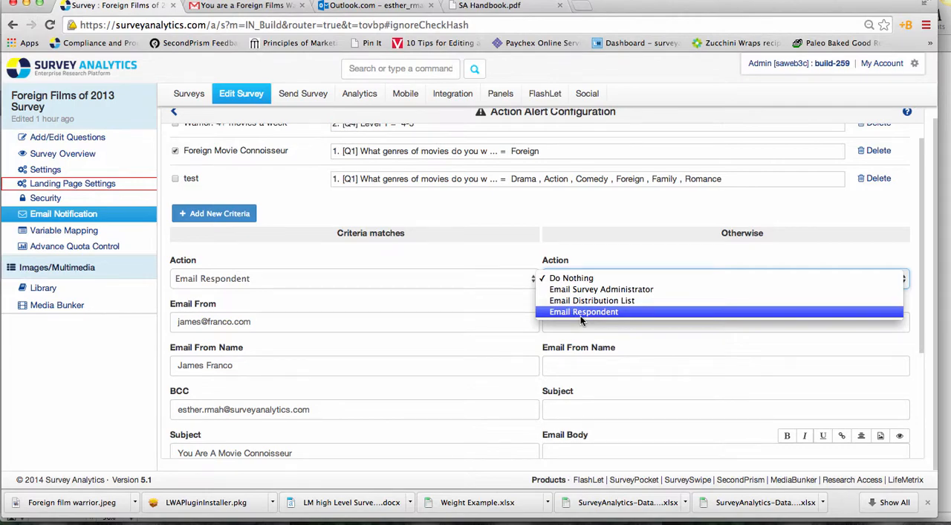
left_click(629, 229)
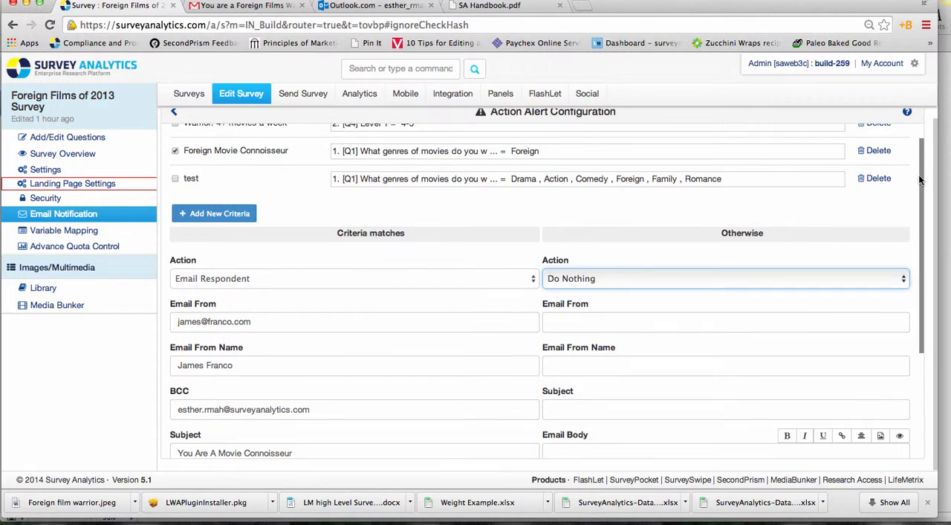
Step: Review the alert's remaining email fields and criteria list, and return to the notifications list without saving
scroll(910, 253, "down", 3)
scroll(910, 263, "down", 2)
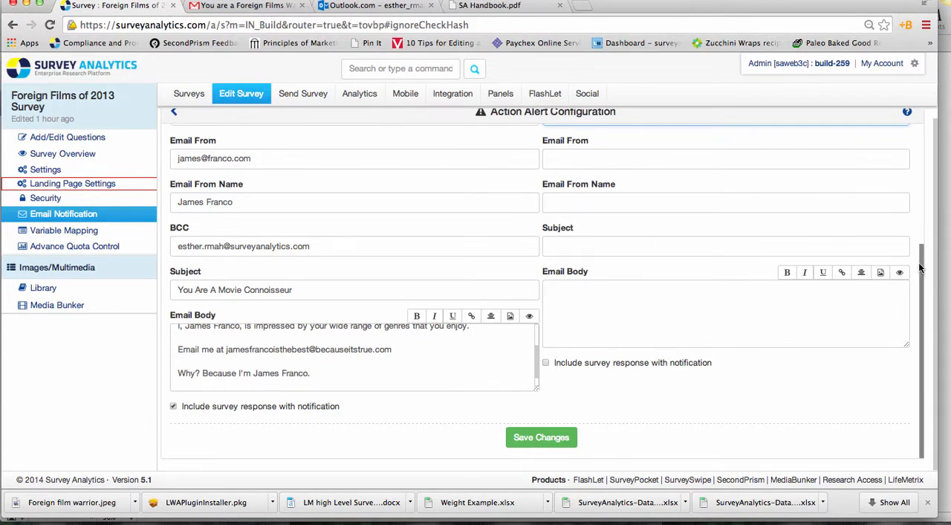
left_click_drag(920, 268, 935, 88)
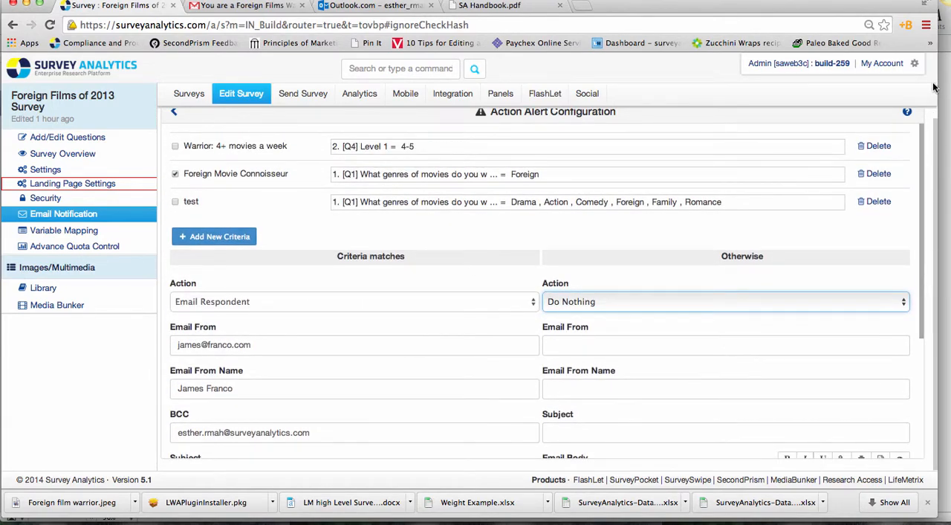
left_click(503, 245)
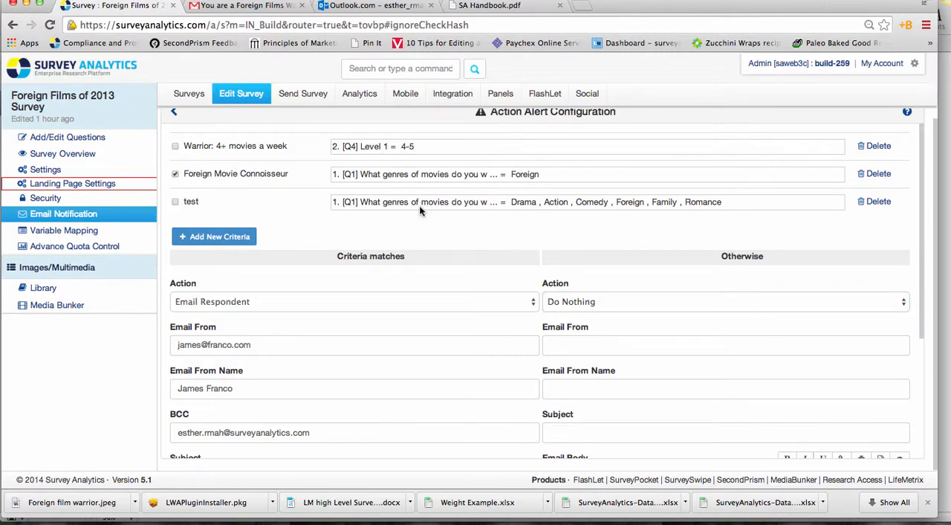
left_click(174, 112)
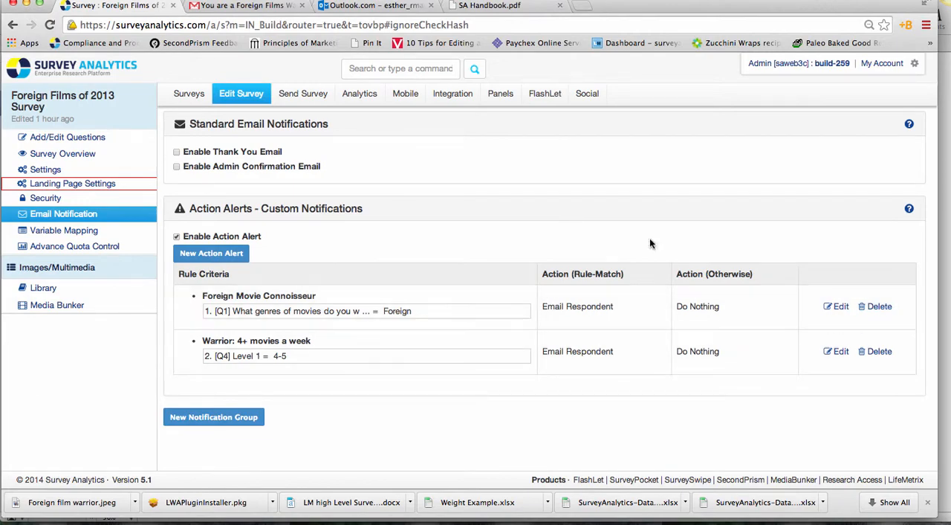
Step: View the "You are a Foreign Films Warrior!" email in Outlook.com, and read its Gmail copy through the response details and survey answers
left_click(361, 7)
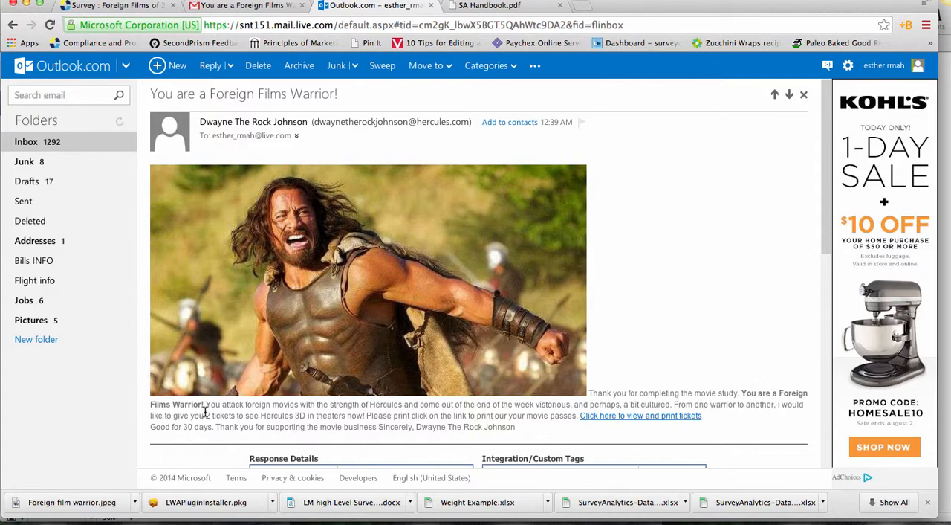
left_click(255, 6)
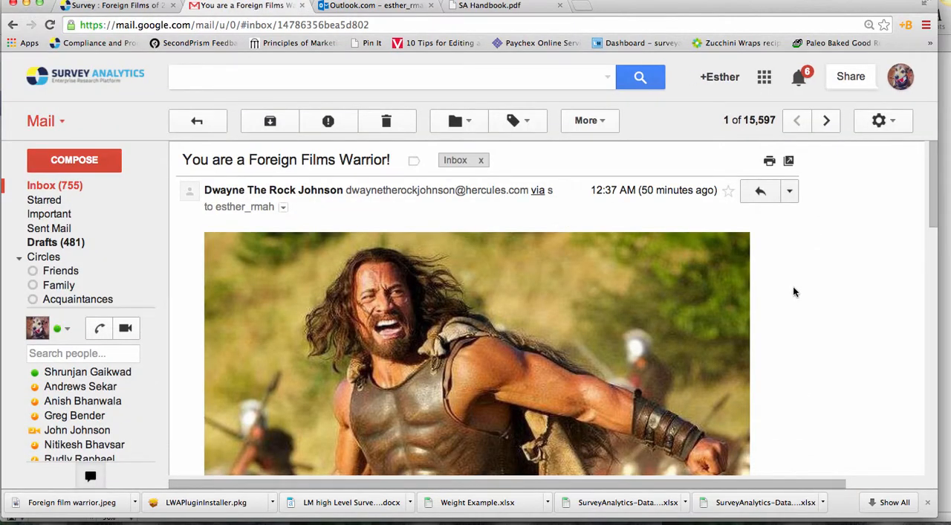
scroll(793, 286, "down", 3)
scroll(794, 292, "down", 5)
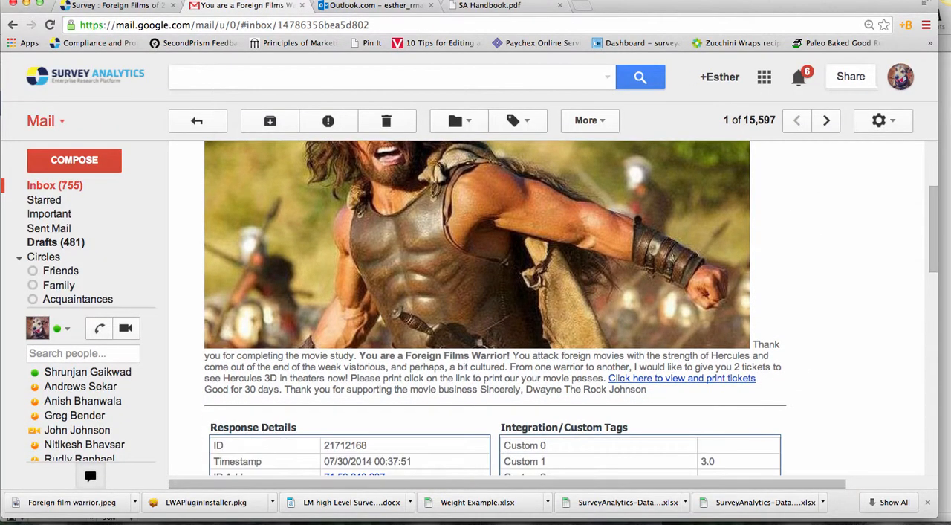
scroll(793, 292, "down", 4)
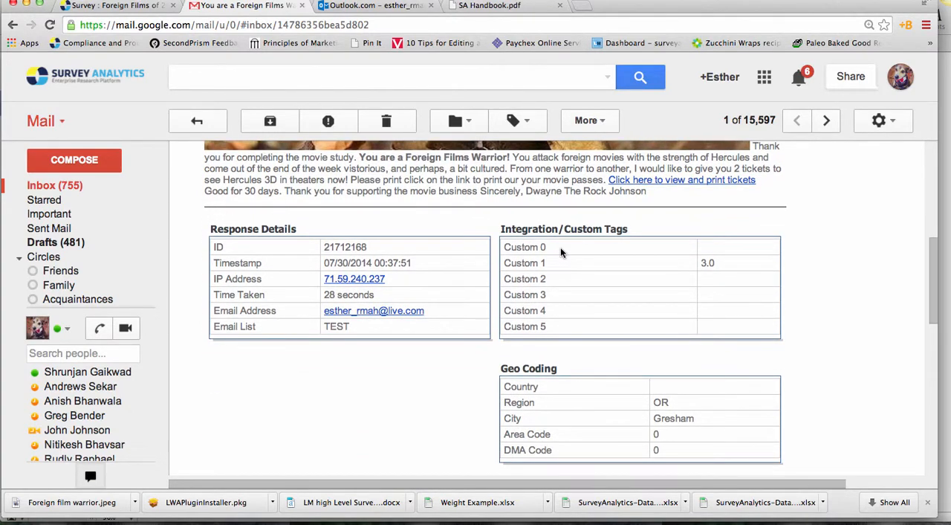
scroll(374, 252, "down", 6)
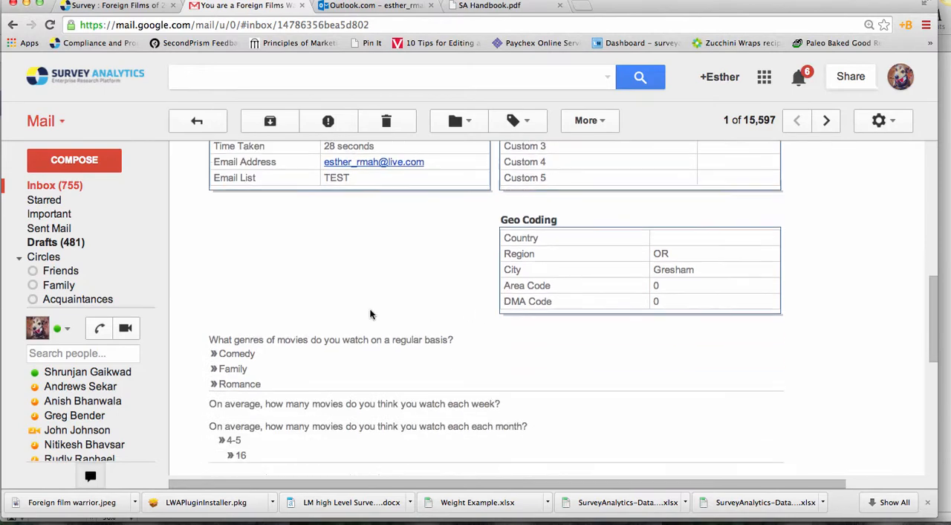
scroll(222, 278, "down", 4)
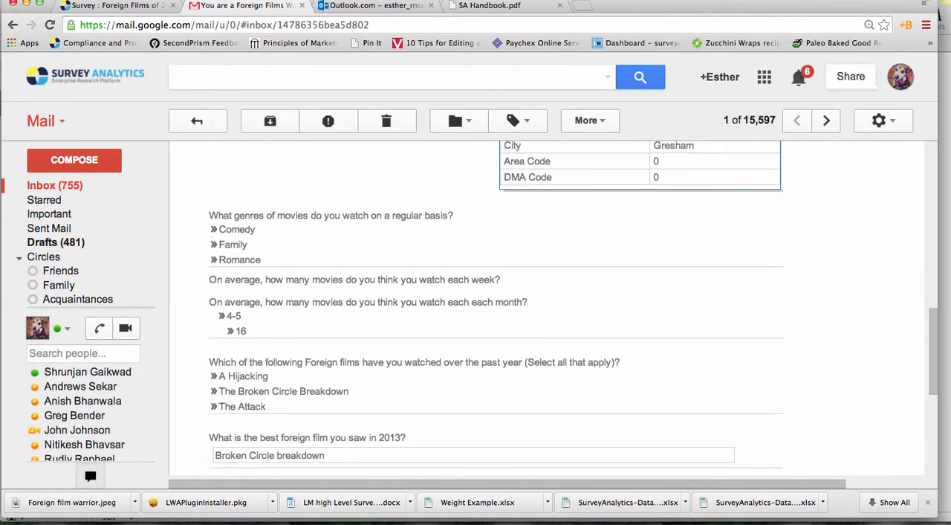
scroll(483, 305, "up", 3)
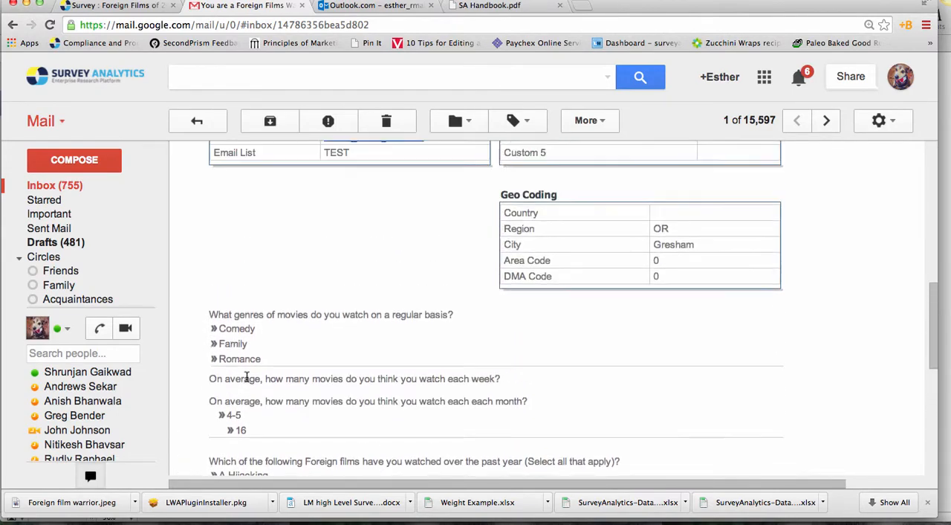
scroll(279, 437, "up", 7)
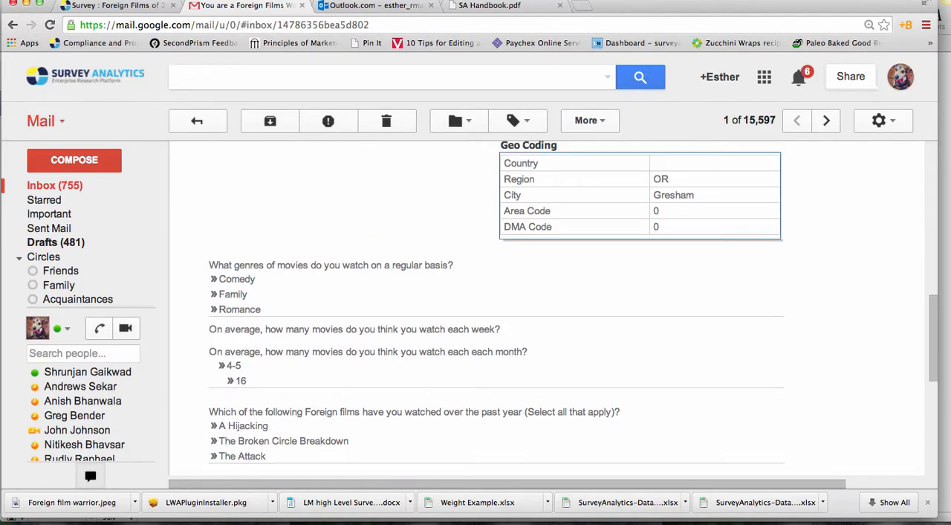
scroll(475, 273, "up", 10)
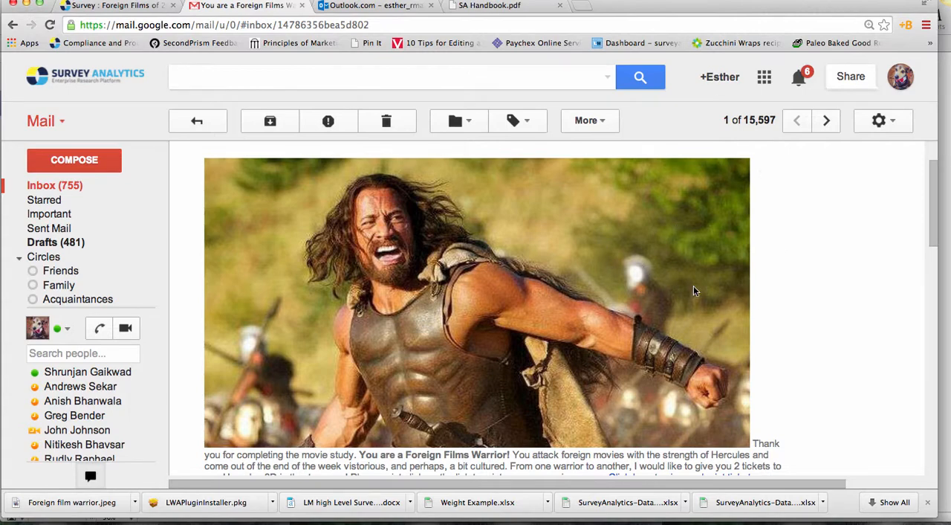
left_click(622, 0)
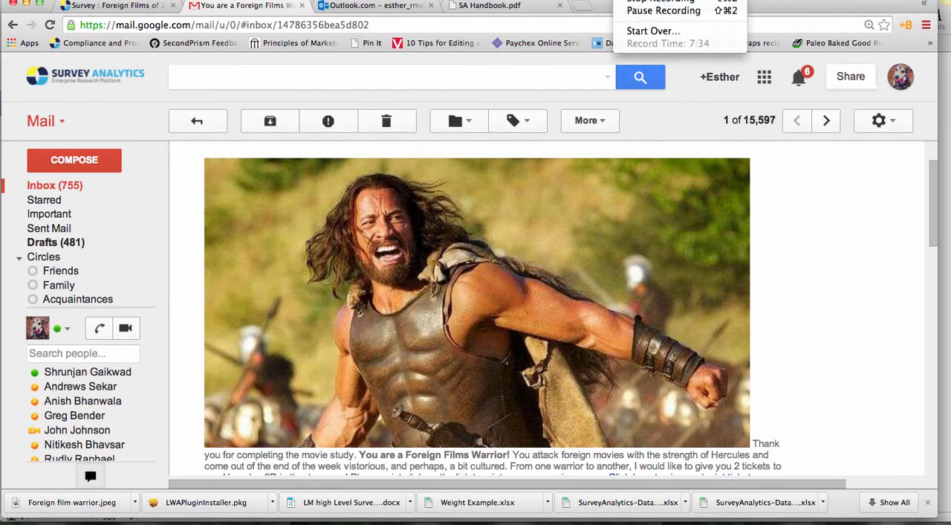